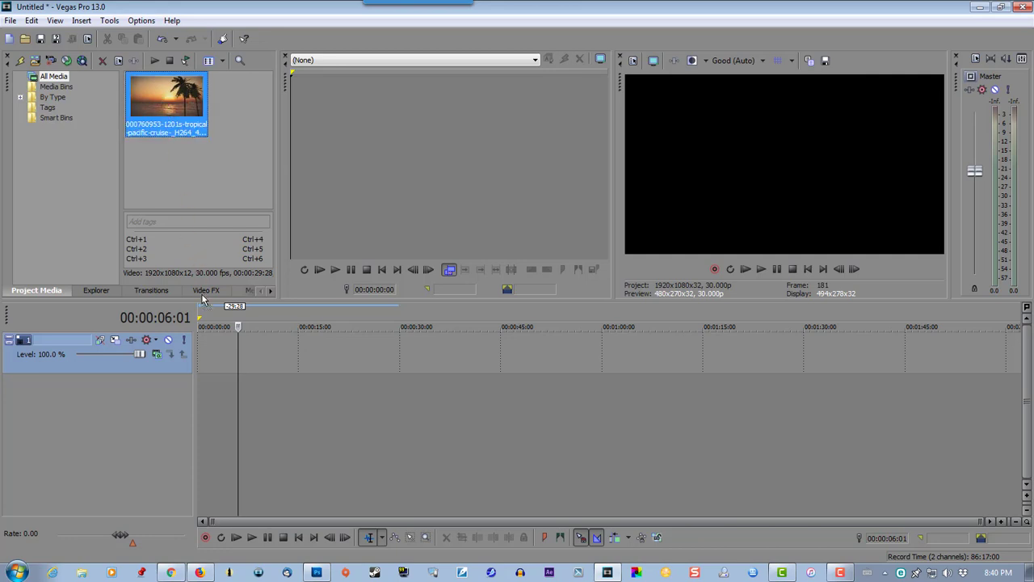
# Place the sunset clip at the track start, preview it briefly, and park the playhead past its end
pyautogui.moveTo(165, 106)
pyautogui.mouseDown()
pyautogui.moveTo(215, 368)
pyautogui.moveTo(202, 368)
pyautogui.mouseUp()
pyautogui.press('space')
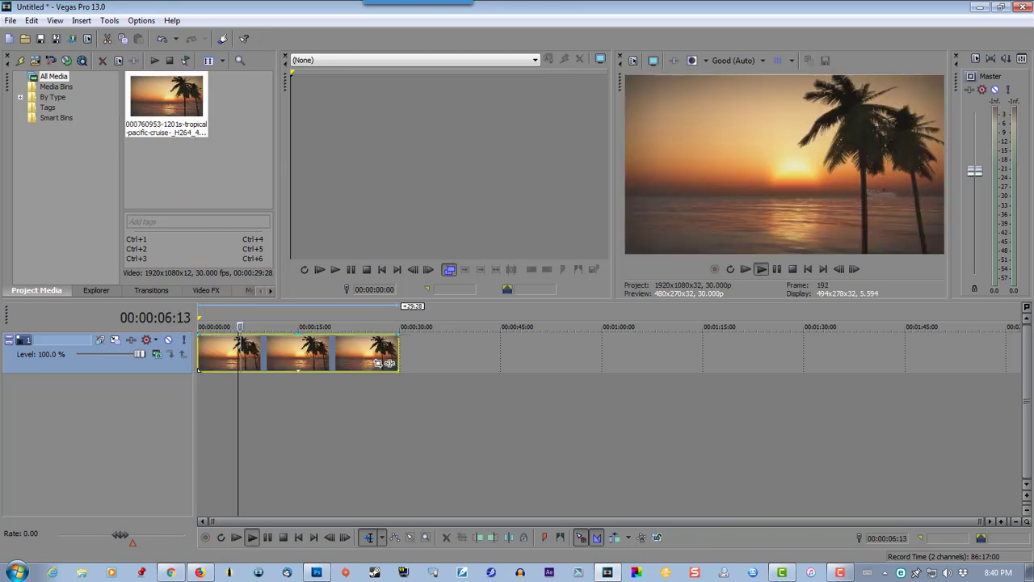
pyautogui.press('Return')
pyautogui.click(467, 325)
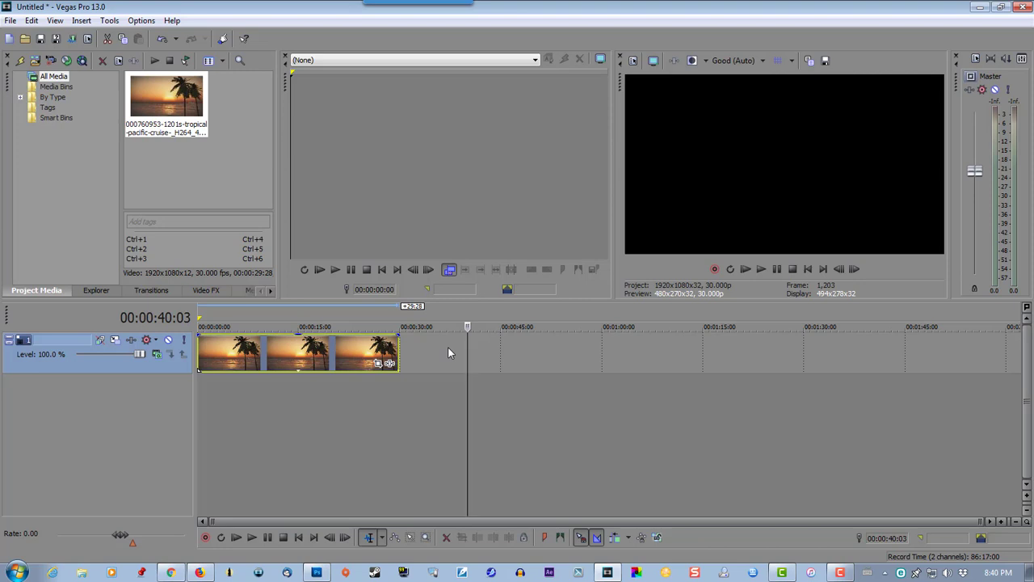
# Insert a Sony Solid Color generated media event on the track after the sunset clip
pyautogui.rightClick(449, 353)
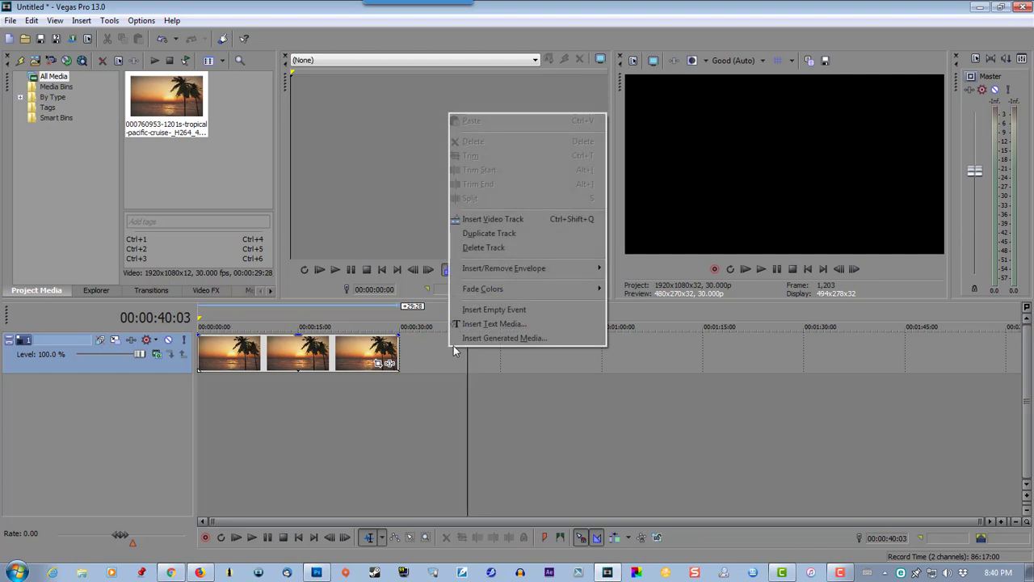
pyautogui.click(462, 340)
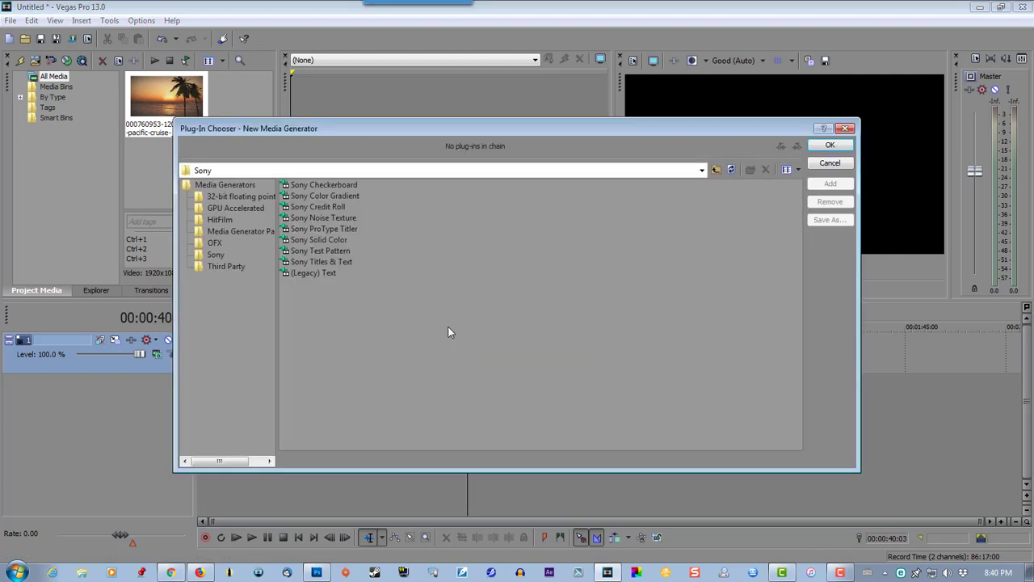
pyautogui.click(322, 242)
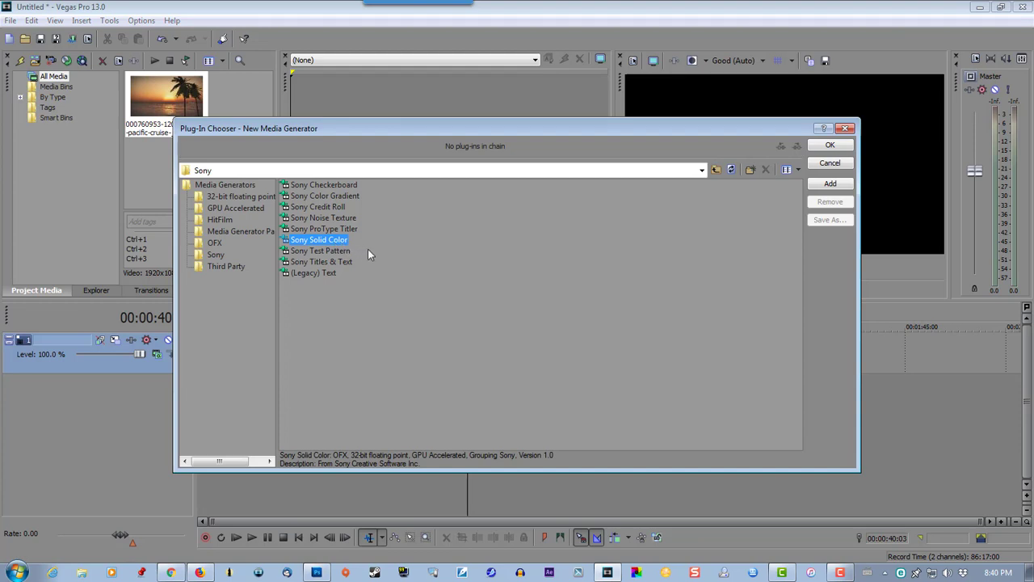
pyautogui.click(830, 146)
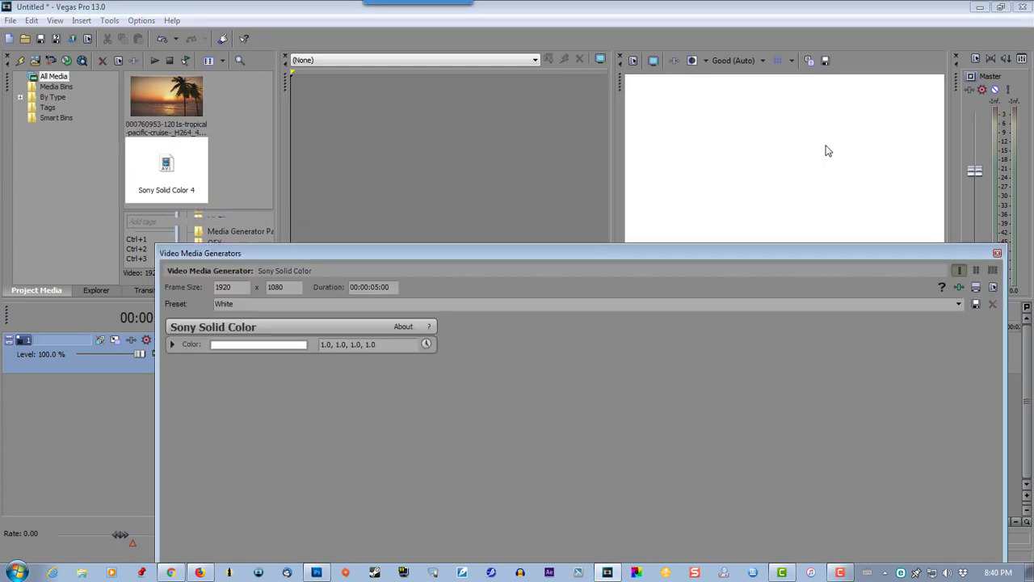
# Set the solid colour to black and close the colour picker
pyautogui.click(269, 344)
pyautogui.moveTo(301, 380); pyautogui.dragTo(291, 505)
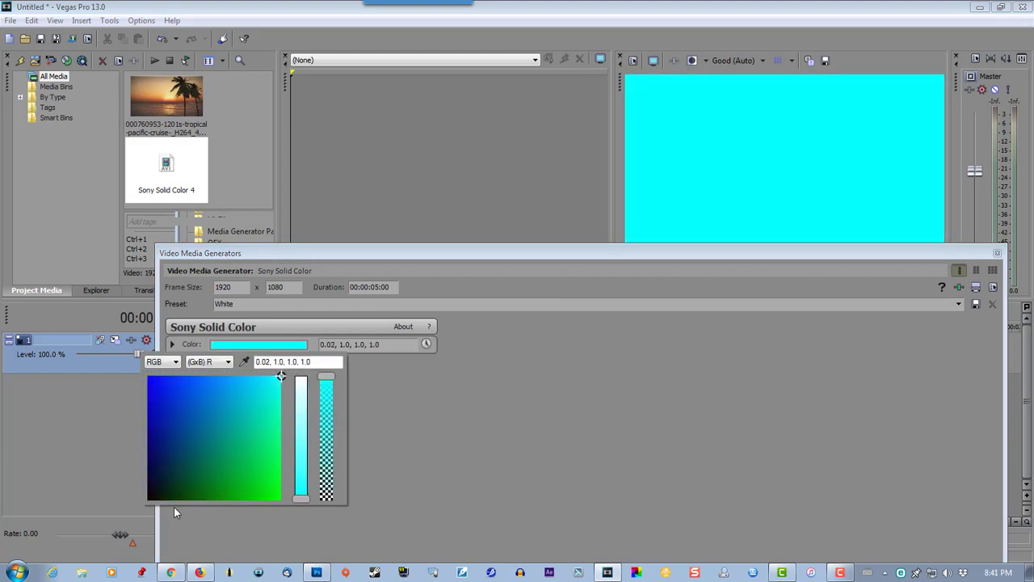
pyautogui.click(149, 497)
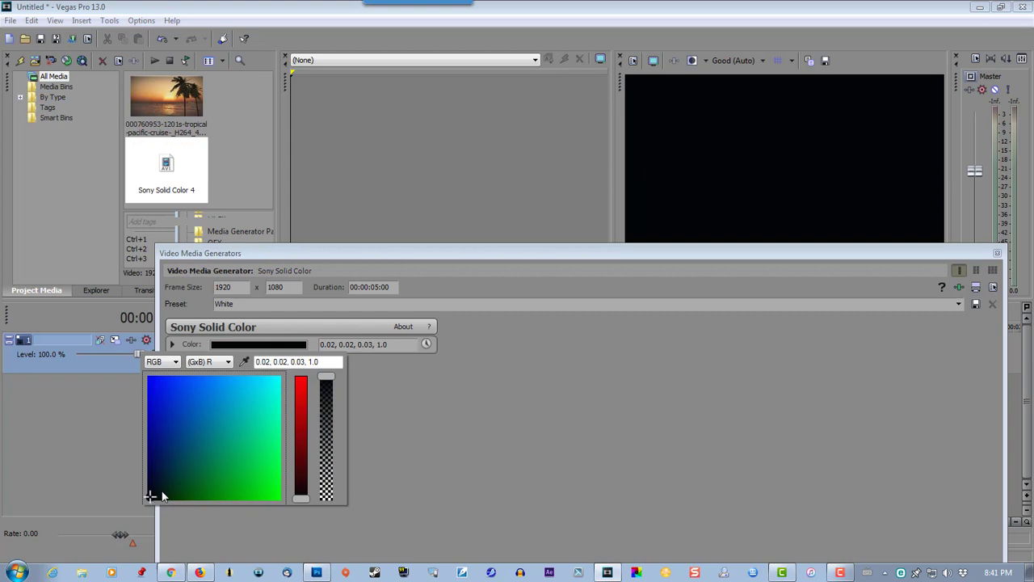
pyautogui.click(999, 255)
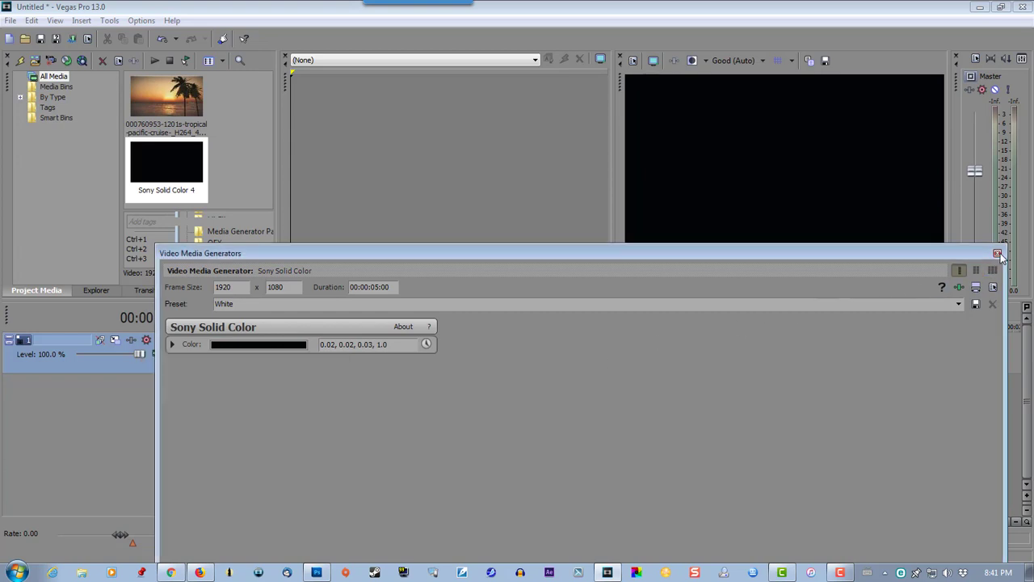
# Save the black frame as snapshot aaaaaaa.jpg, then delete the black event from the track
pyautogui.click(995, 255)
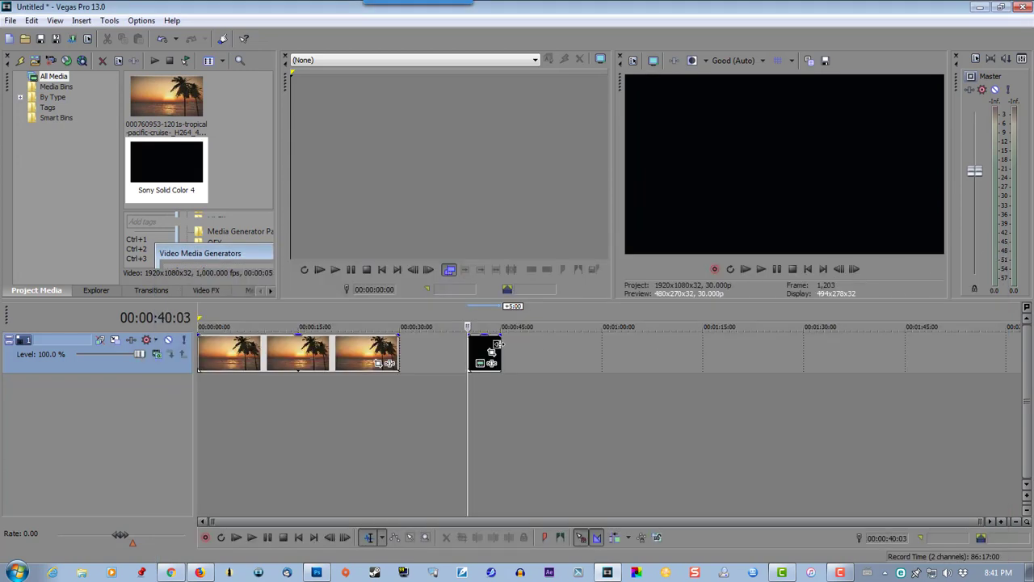
pyautogui.click(484, 318)
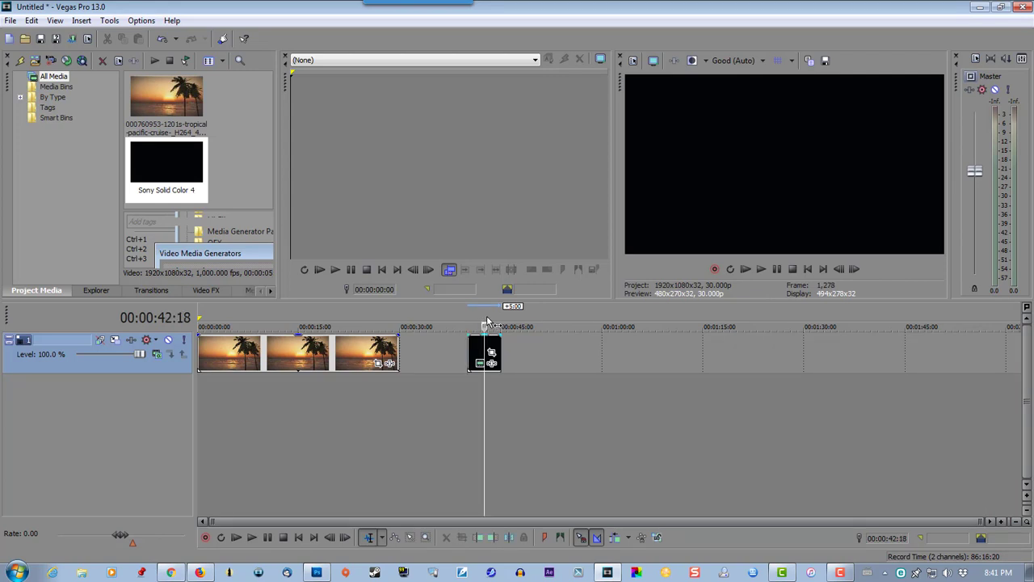
pyautogui.click(825, 62)
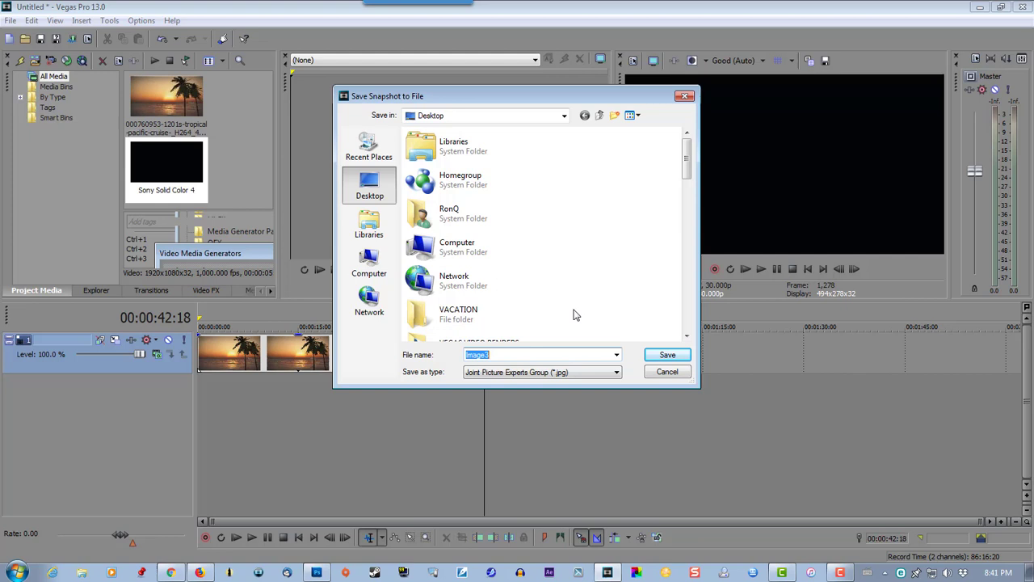
pyautogui.write('aaaaaaa')
pyautogui.click(651, 358)
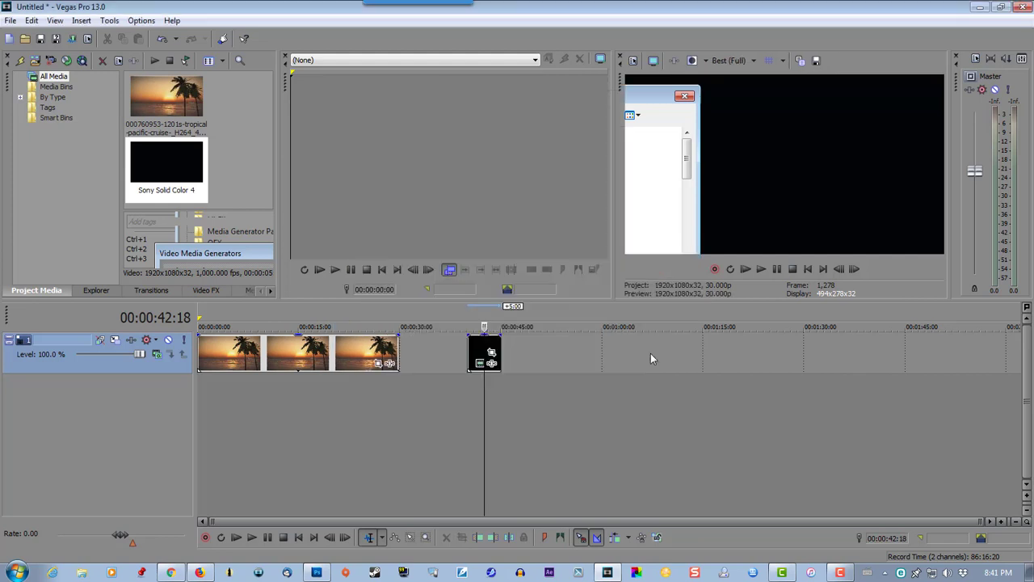
pyautogui.click(479, 350)
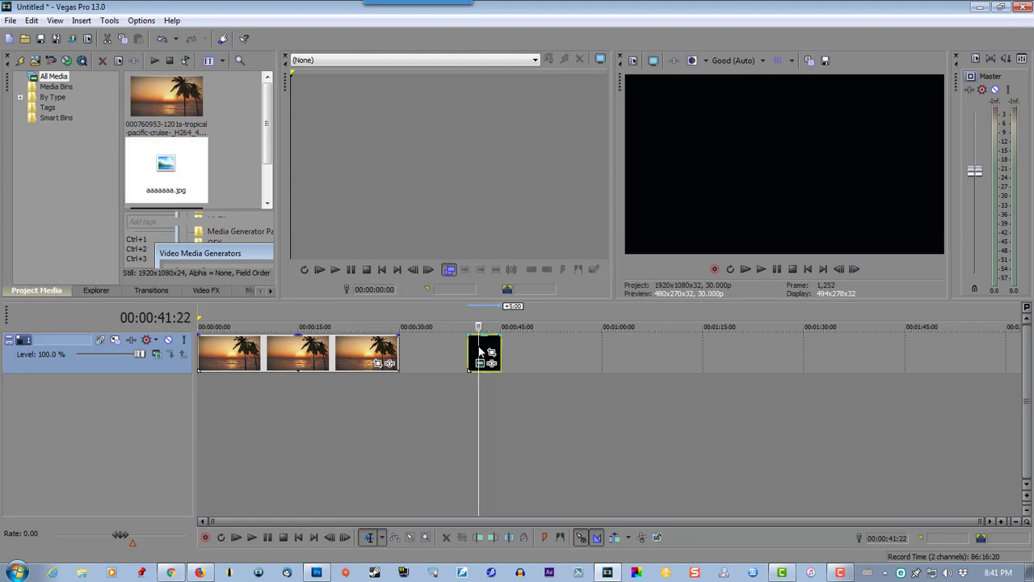
pyautogui.press('Delete')
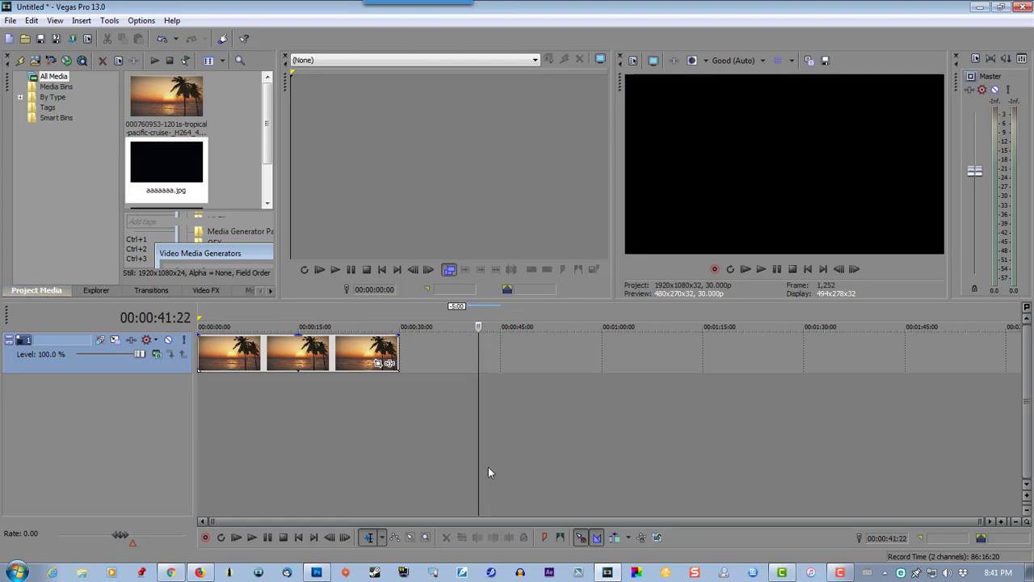
# Switch to Photoshop and open the black aaaaaaa.jpg image
pyautogui.click(316, 572)
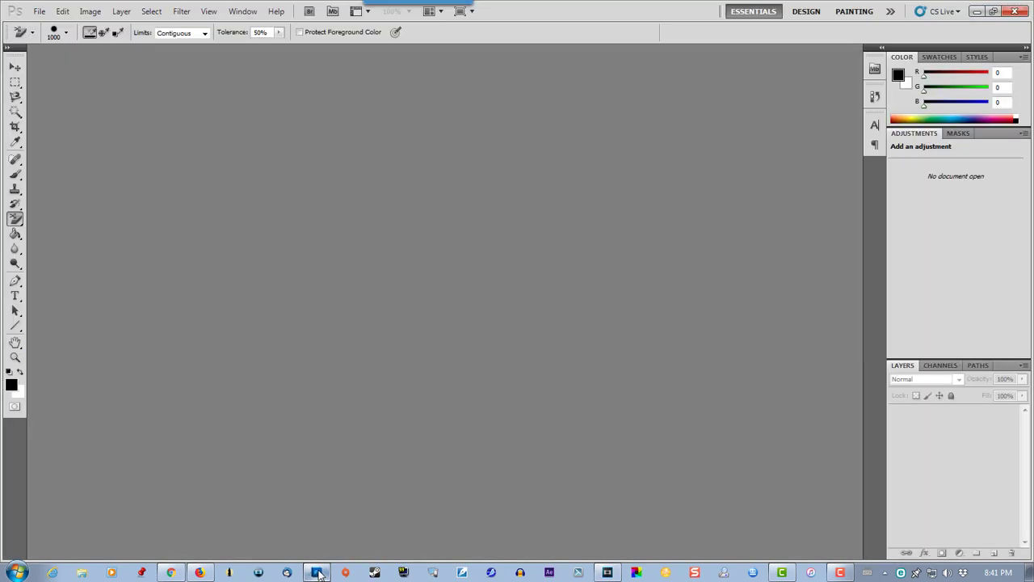
pyautogui.click(38, 13)
pyautogui.click(53, 37)
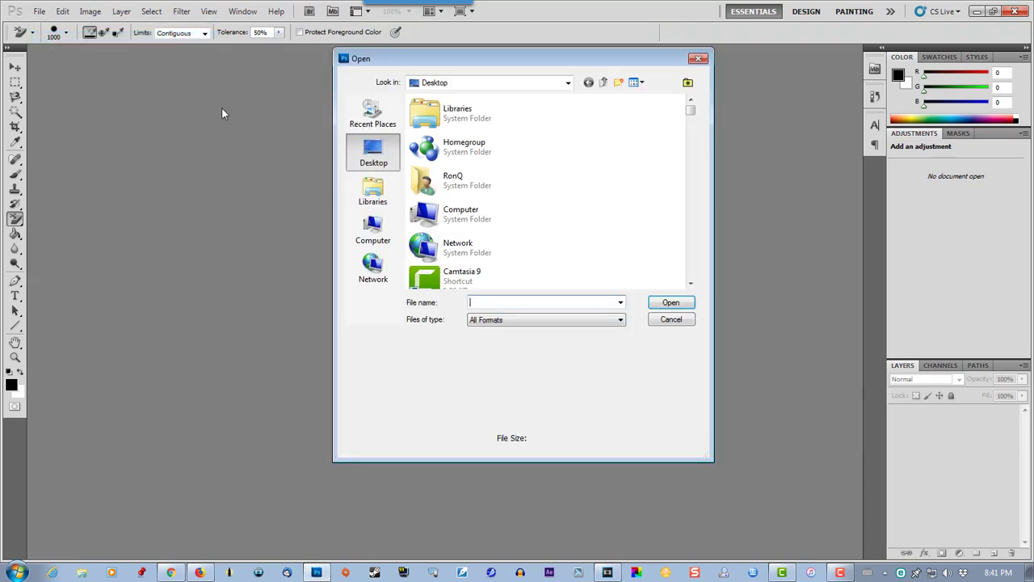
pyautogui.click(691, 283)
pyautogui.click(691, 284)
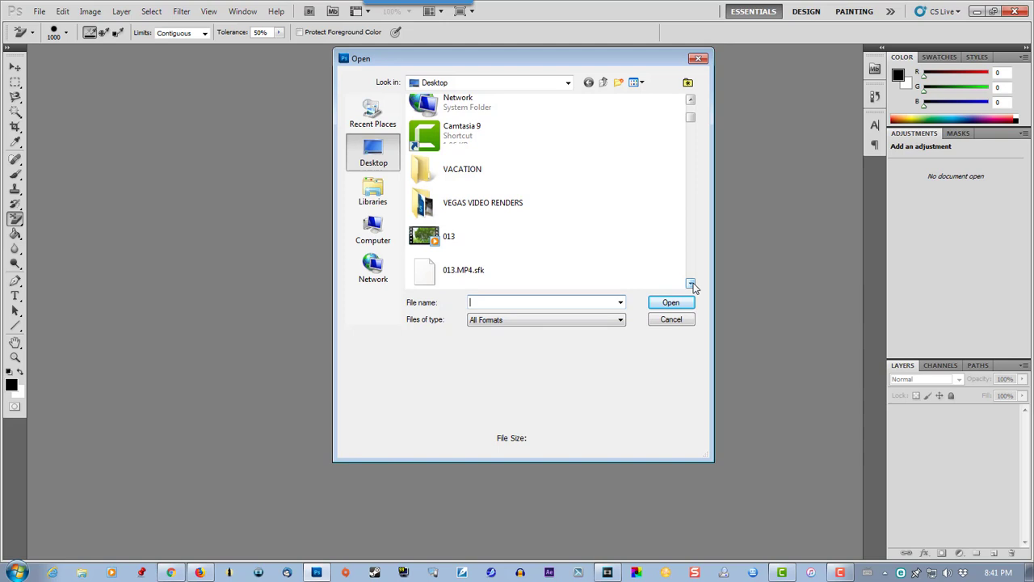
pyautogui.click(690, 284)
pyautogui.click(459, 281)
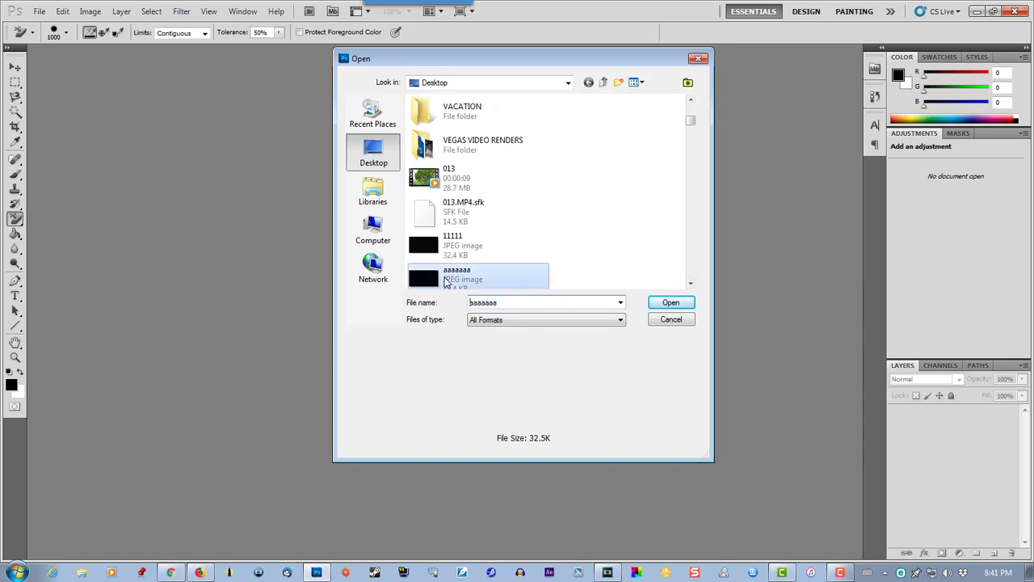
pyautogui.click(670, 304)
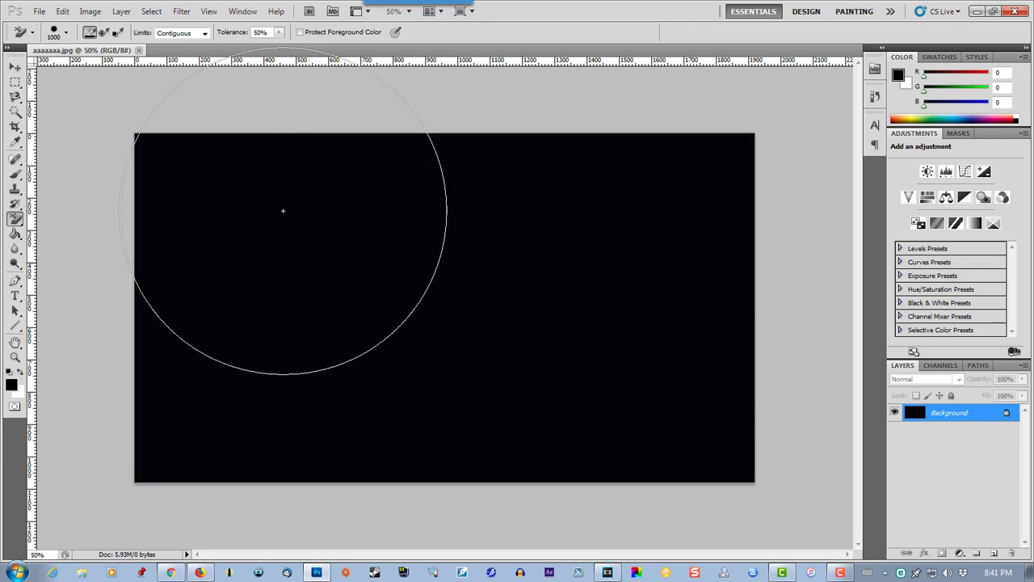
# Lower eraser hardness to about 81% and erase two overlapping circles, left and right
pyautogui.click(67, 34)
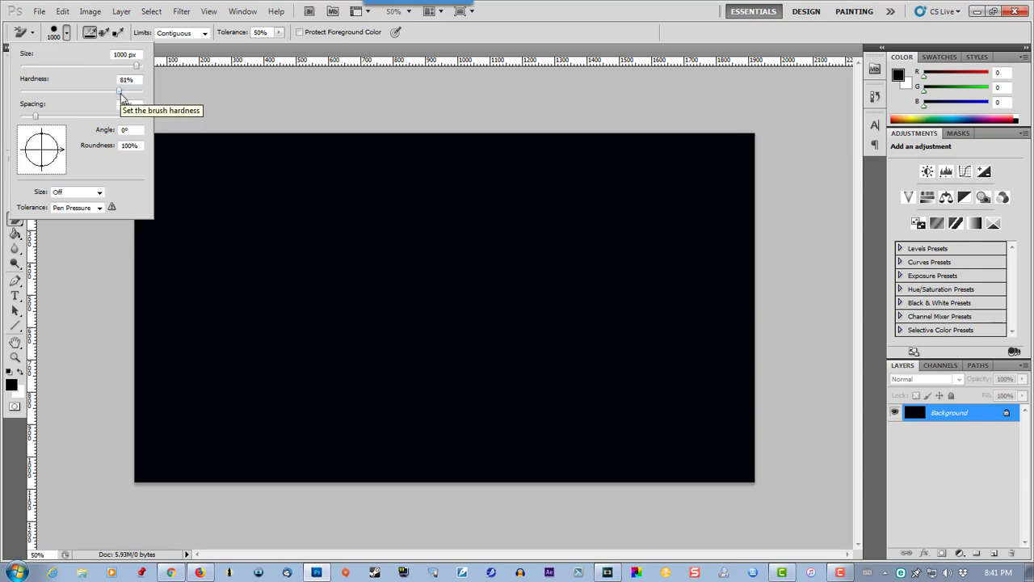
pyautogui.click(189, 102)
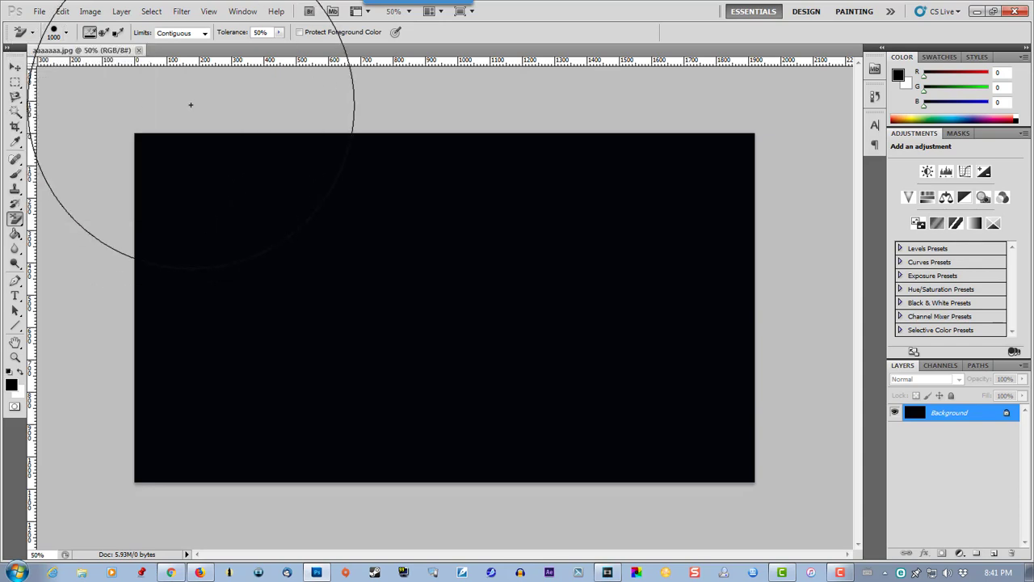
pyautogui.click(311, 307)
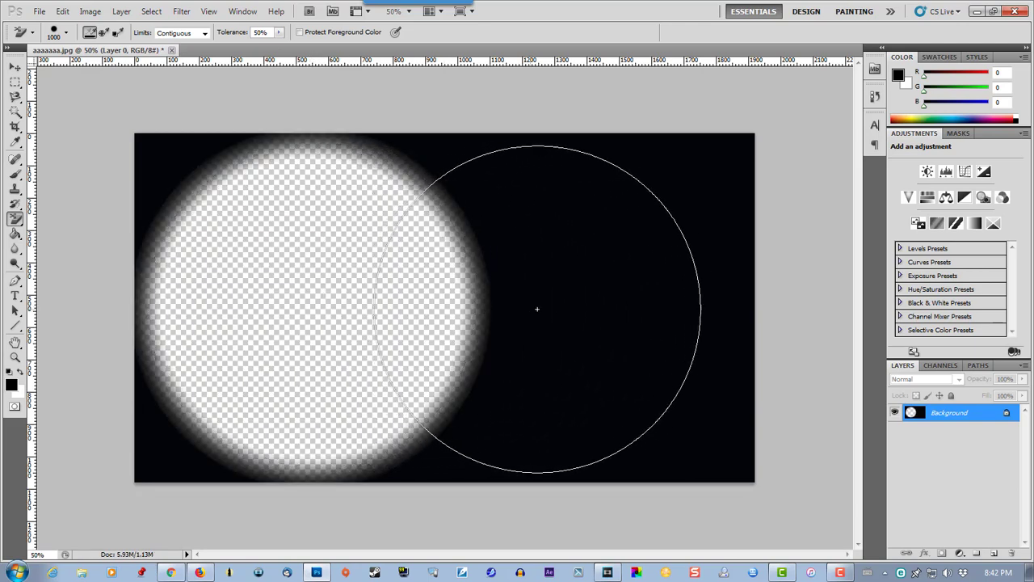
pyautogui.click(580, 308)
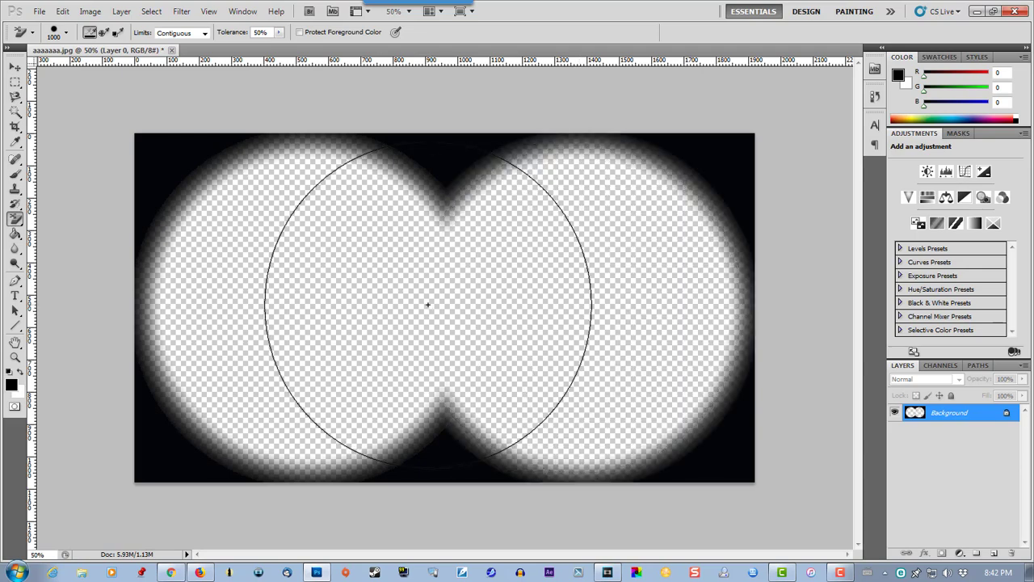
# Save the mask as PNG copy aaaaaaa on the Desktop with default PNG options
pyautogui.click(39, 11)
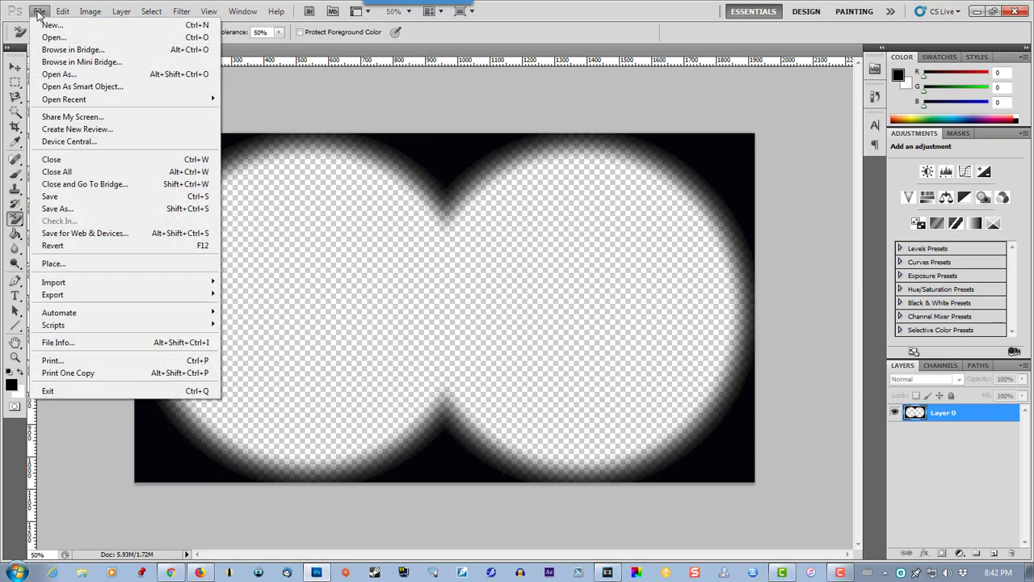
pyautogui.click(95, 212)
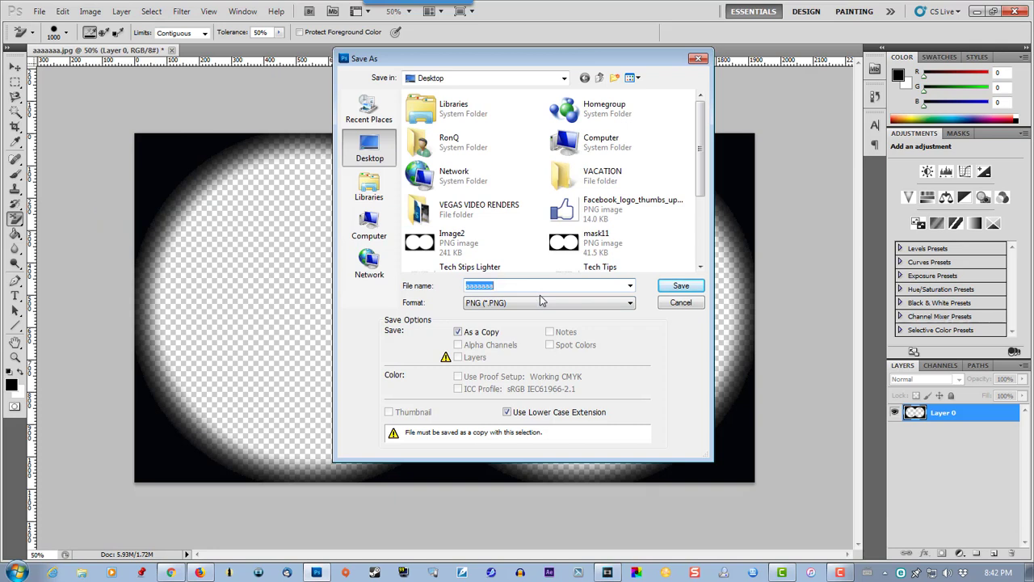
pyautogui.click(673, 289)
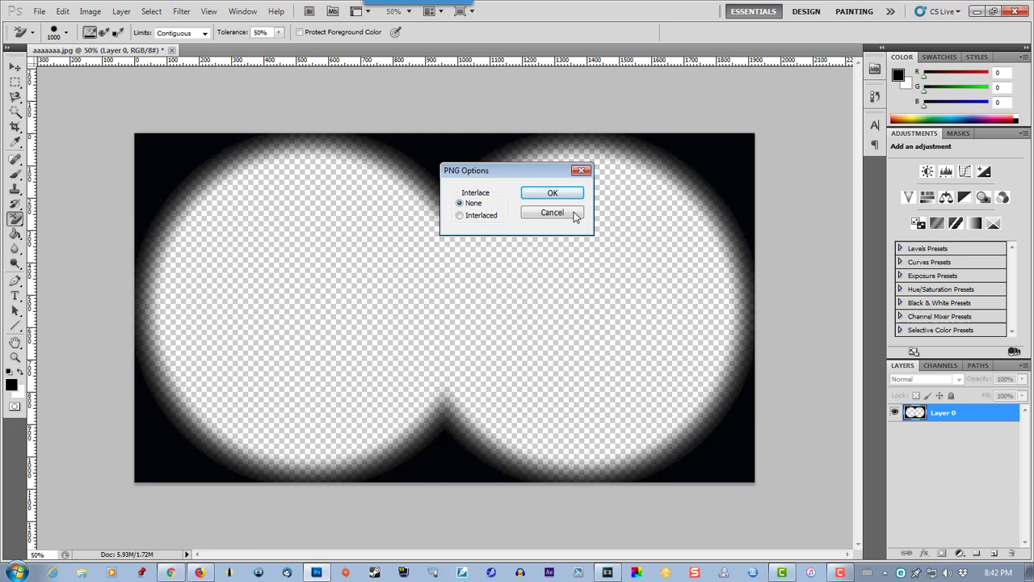
pyautogui.click(547, 194)
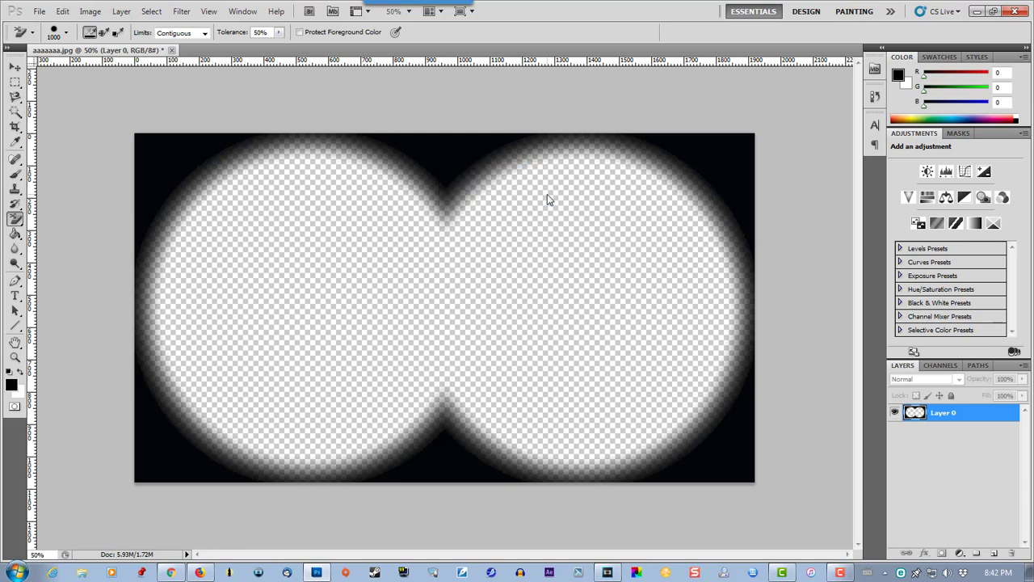
# Back in Vegas, insert an empty video track above the beach footage
pyautogui.click(609, 571)
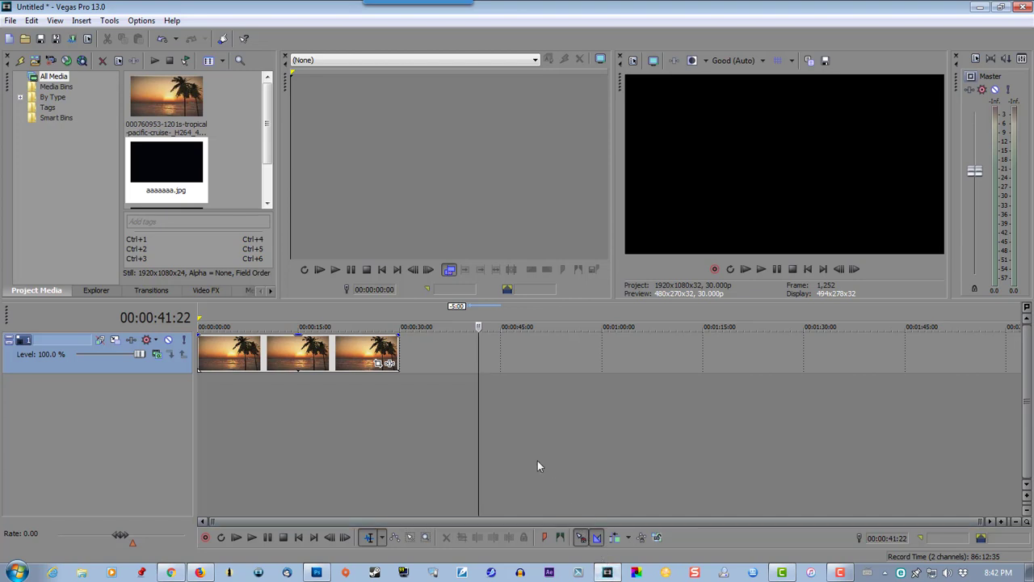
pyautogui.rightClick(420, 351)
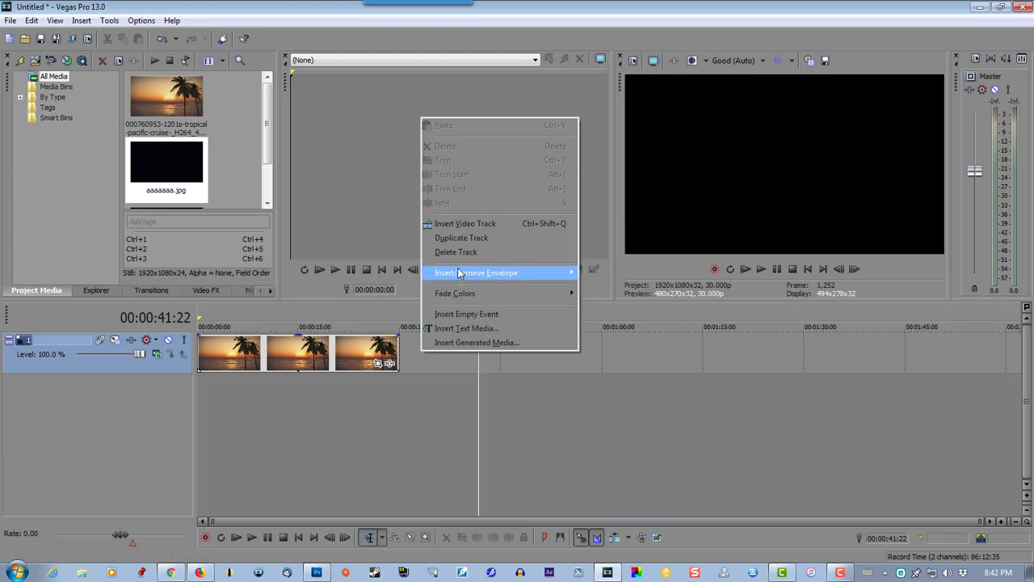
pyautogui.click(455, 230)
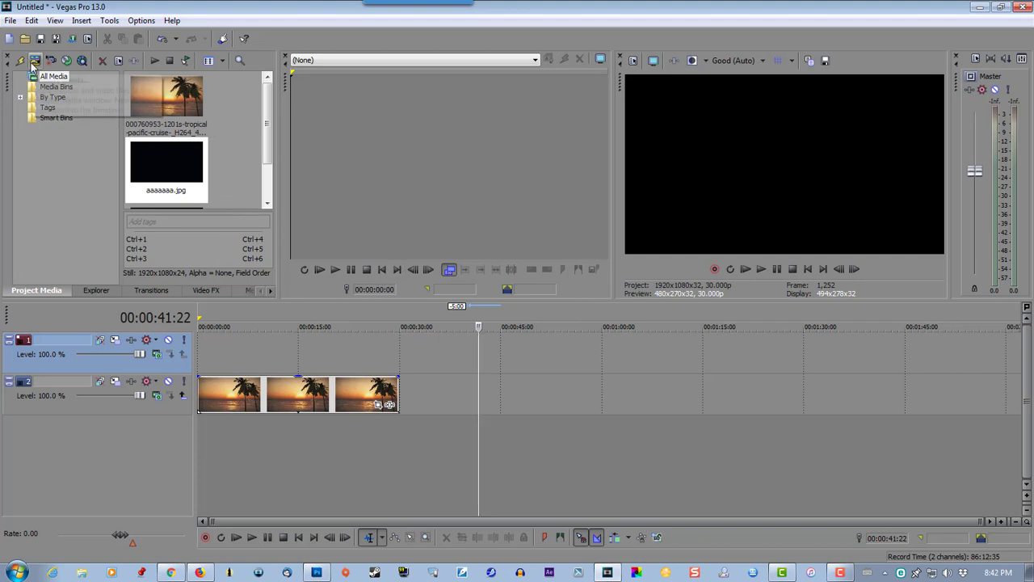
# Import the binocular PNG mask aaaaaaa into Project Media
pyautogui.click(34, 61)
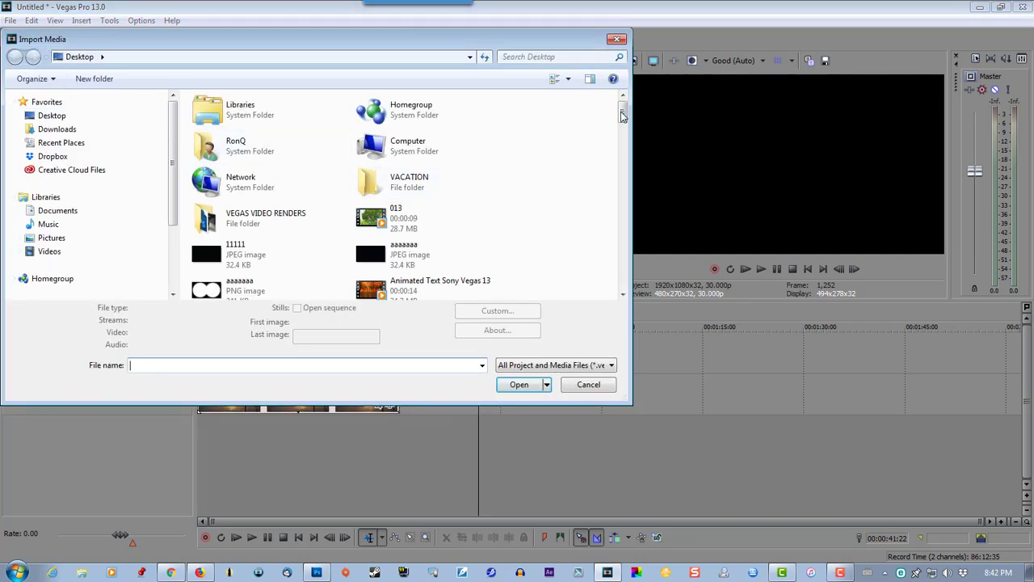
pyautogui.moveTo(622, 115); pyautogui.dragTo(623, 128)
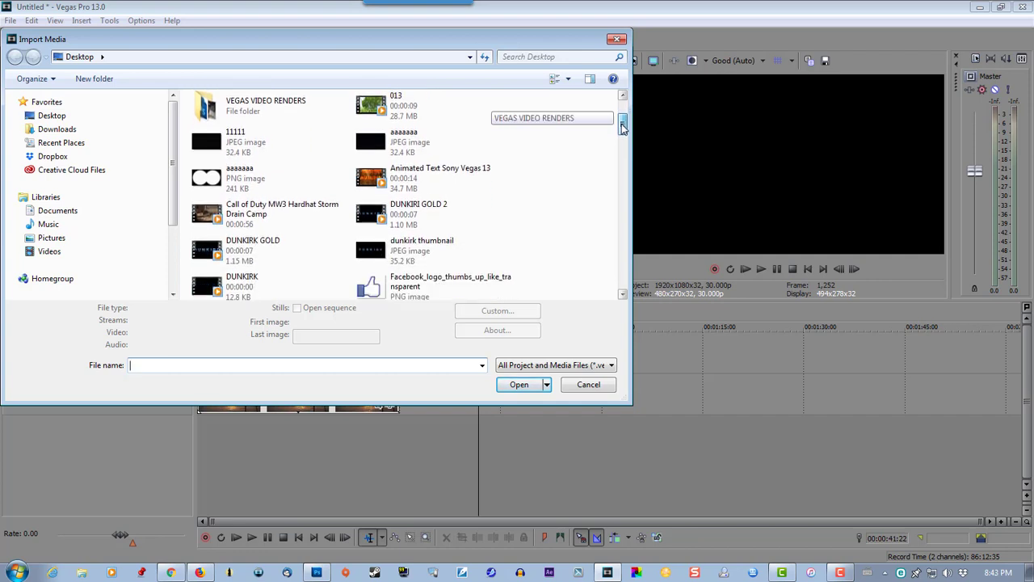
pyautogui.click(210, 185)
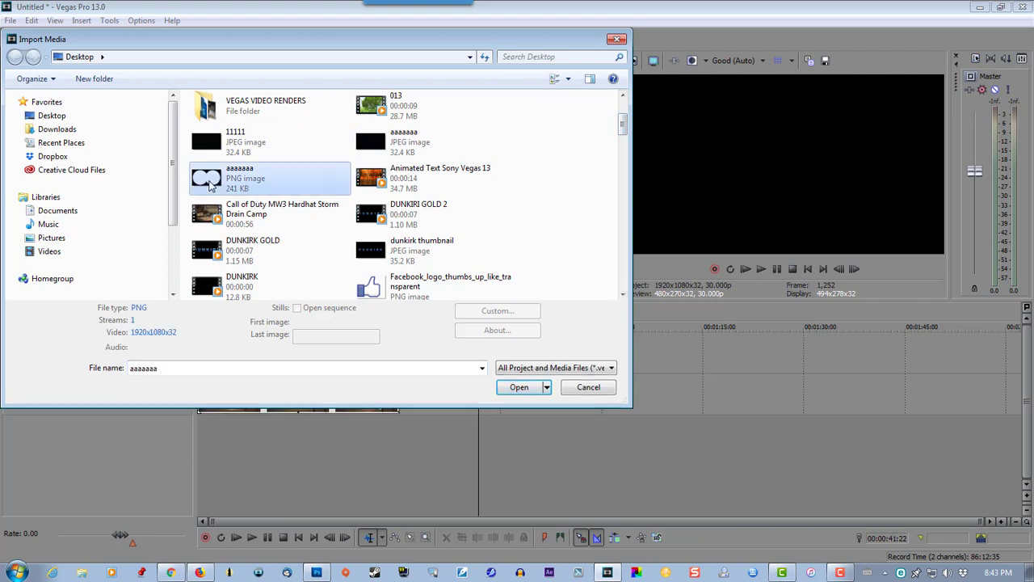
pyautogui.click(519, 387)
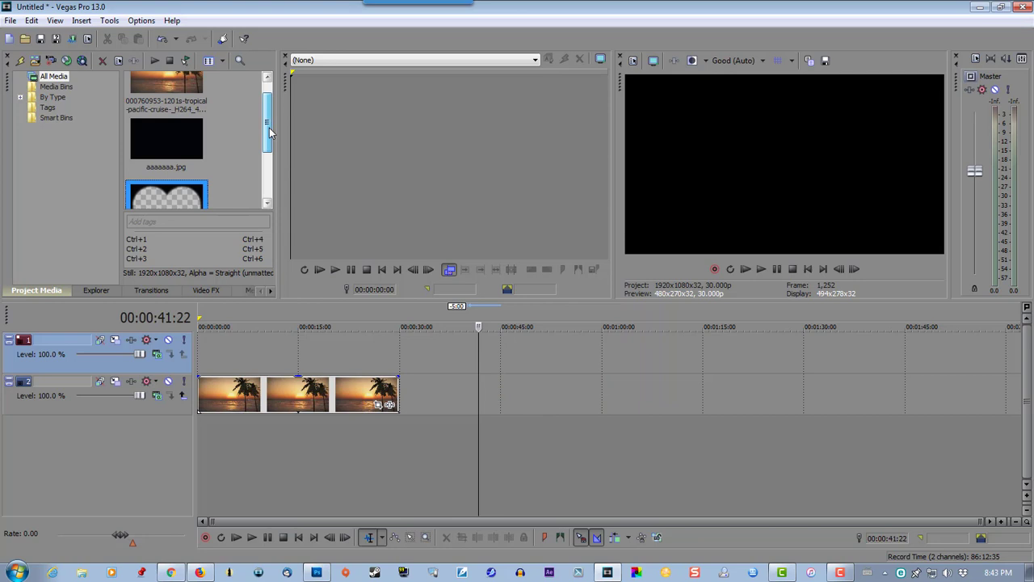
# Drop the aaaaaaa PNG onto the top track over the sunset clip and play from the start
pyautogui.moveTo(269, 128); pyautogui.dragTo(273, 170)
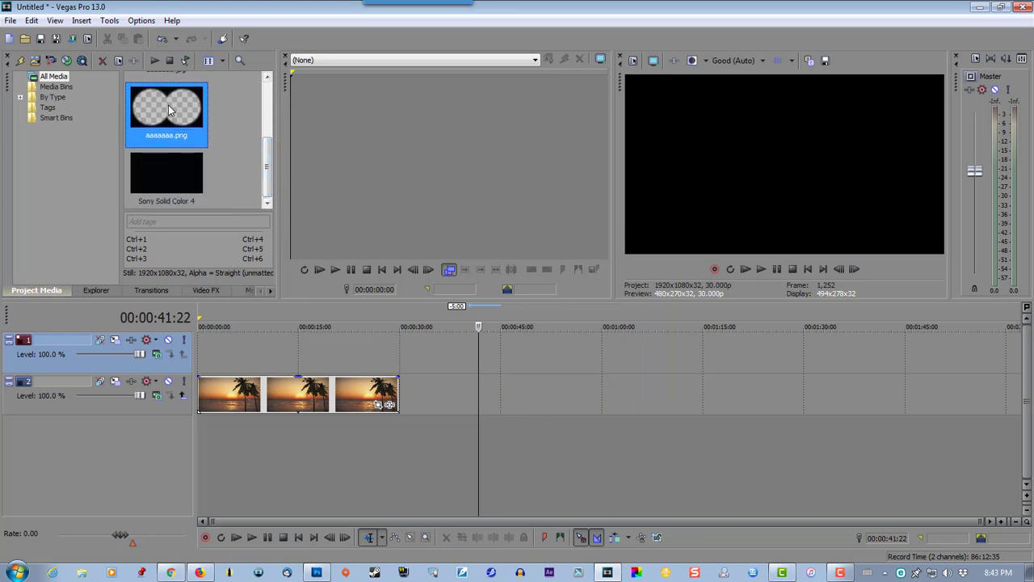
pyautogui.moveTo(182, 131)
pyautogui.mouseDown()
pyautogui.moveTo(256, 314)
pyautogui.moveTo(249, 346)
pyautogui.moveTo(212, 356)
pyautogui.moveTo(398, 349)
pyautogui.mouseUp()
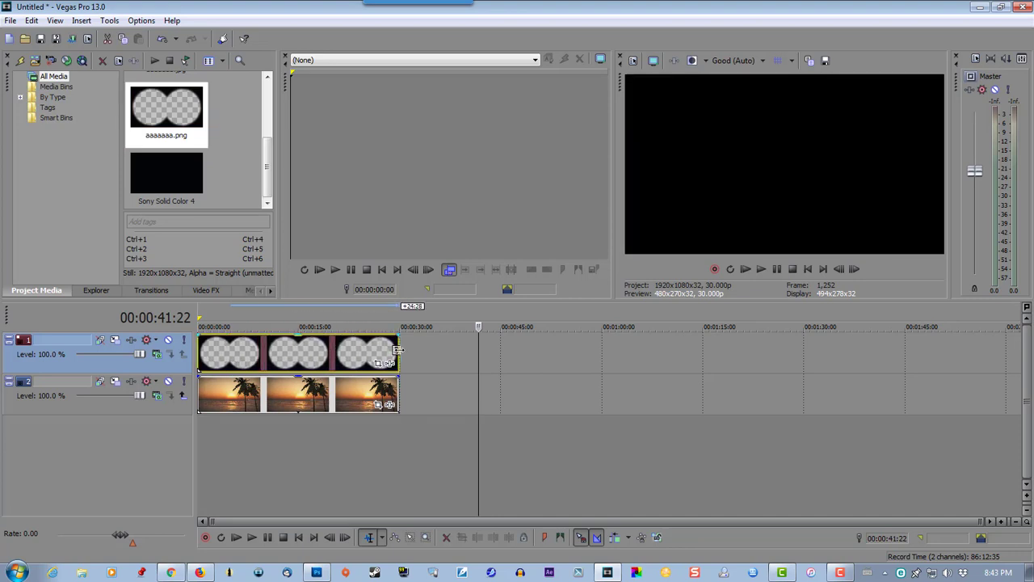
pyautogui.click(206, 314)
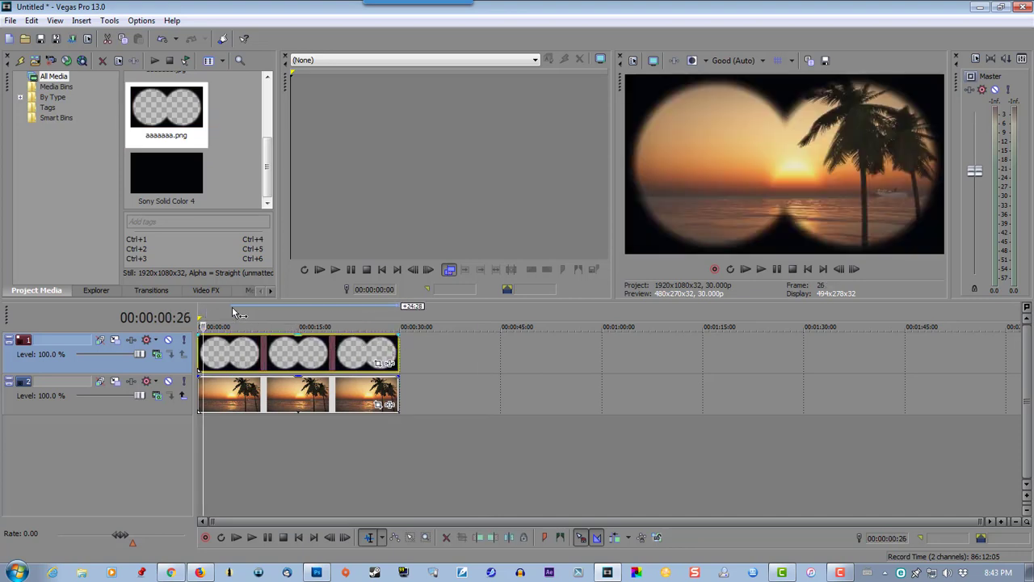
pyautogui.click(754, 273)
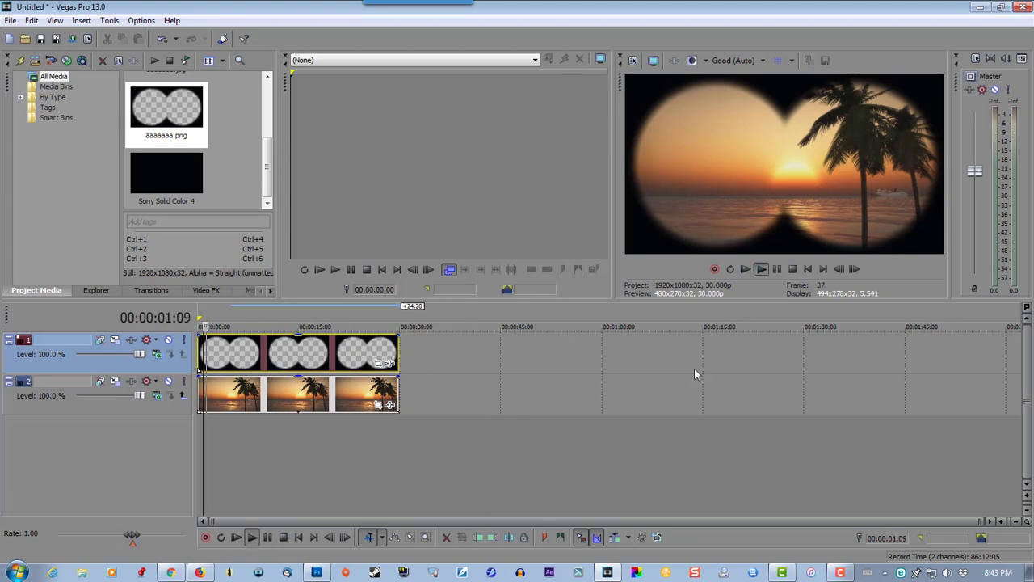